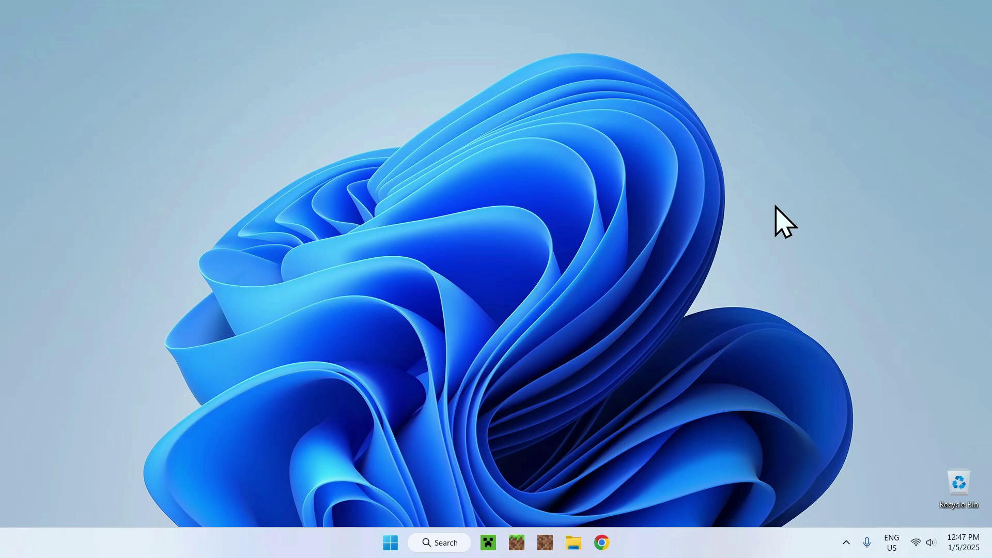
# - In Chrome, search Google for 'Iris' and open the official irisshaders.dev website
pyautogui.click(606, 540)
pyautogui.click(583, 241)
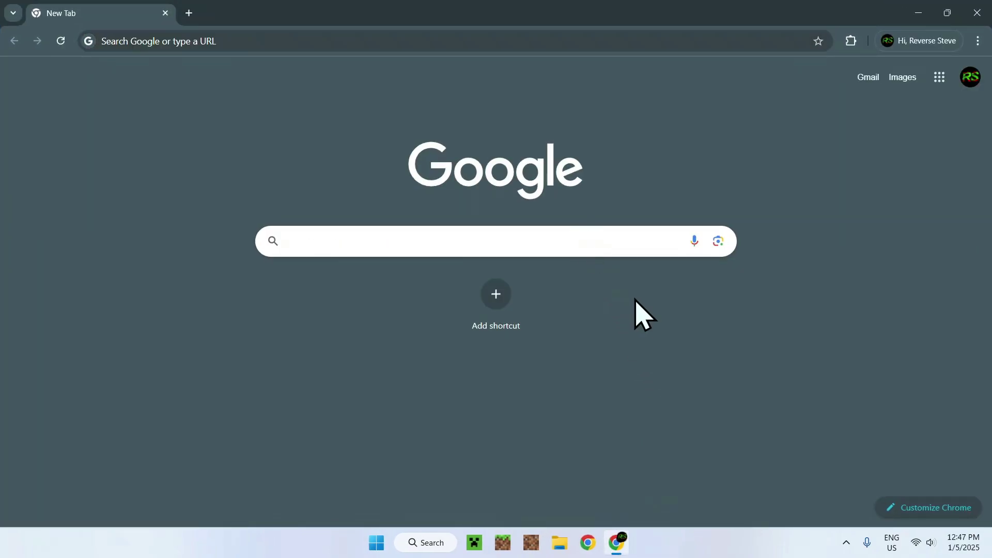
pyautogui.write('Iris Shaders')
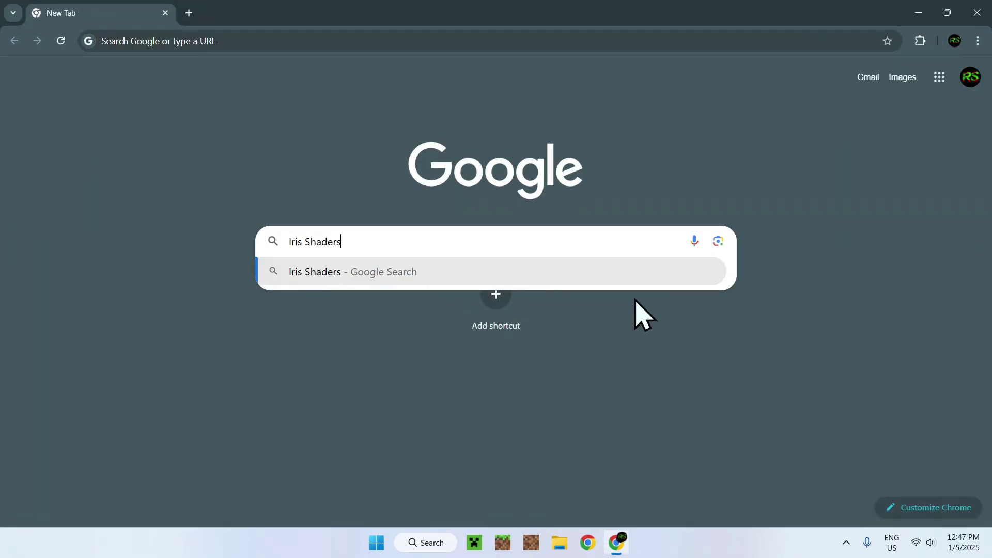
pyautogui.press('Return')
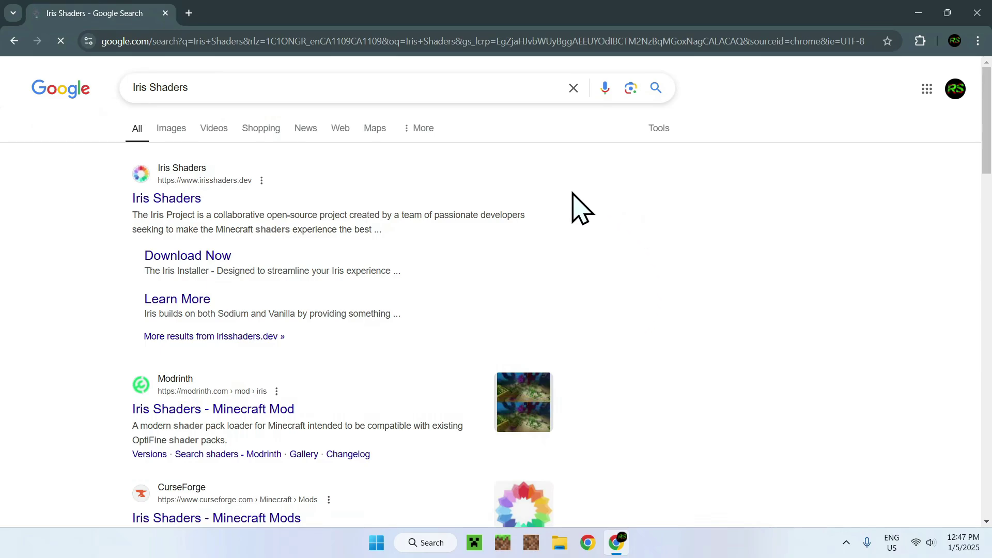
pyautogui.click(176, 198)
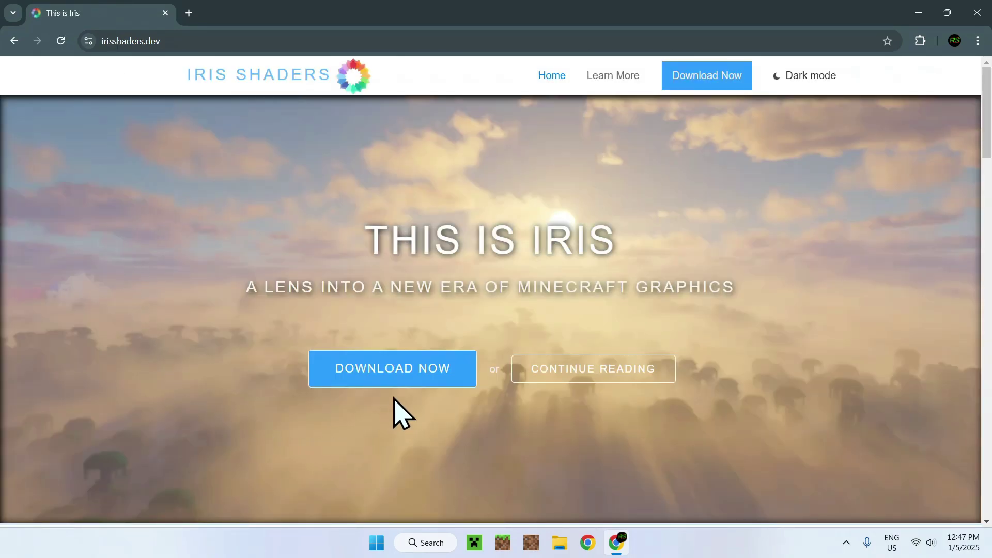
# - Download the universal jar, Iris-Installer-3.2.1.jar, from the Iris download page
pyautogui.click(380, 381)
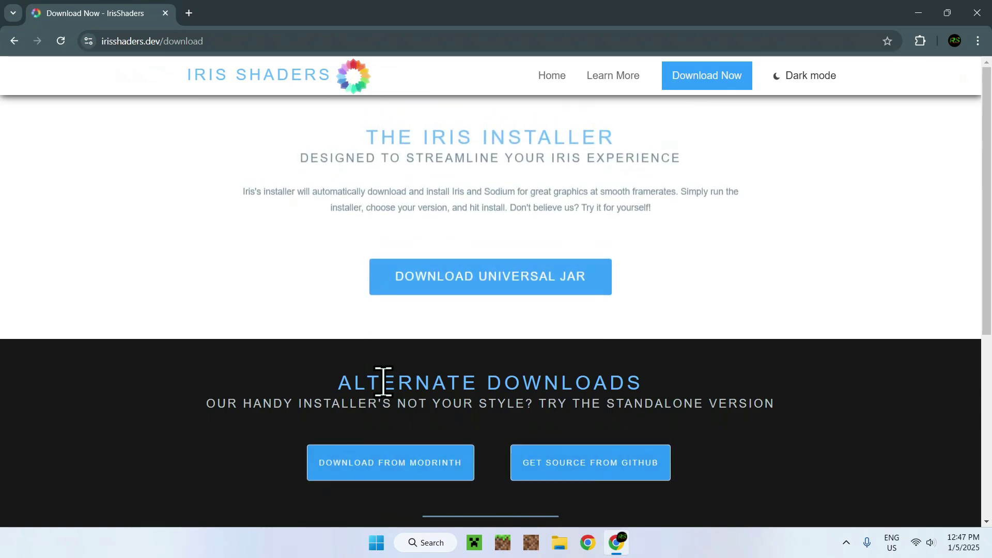
pyautogui.click(504, 293)
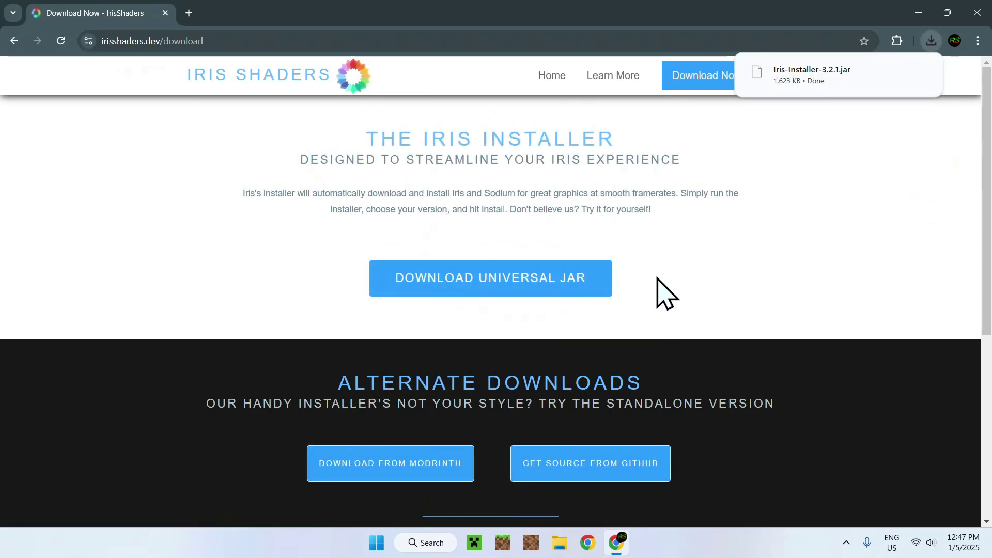
pyautogui.moveTo(811, 94)
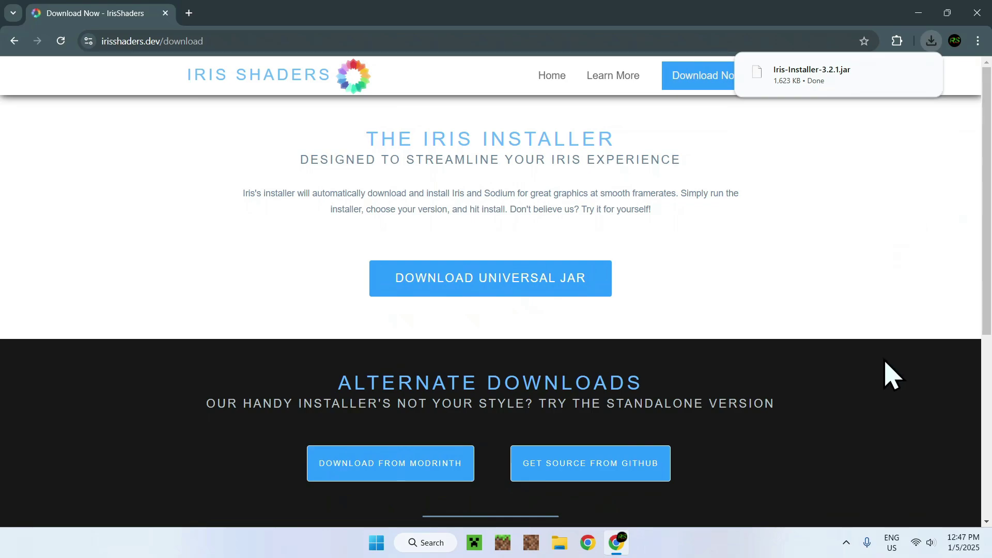
# - Try opening Iris-Installer-3.2.1.jar from Downloads and cancel the 'Select an app' prompt
pyautogui.click(560, 541)
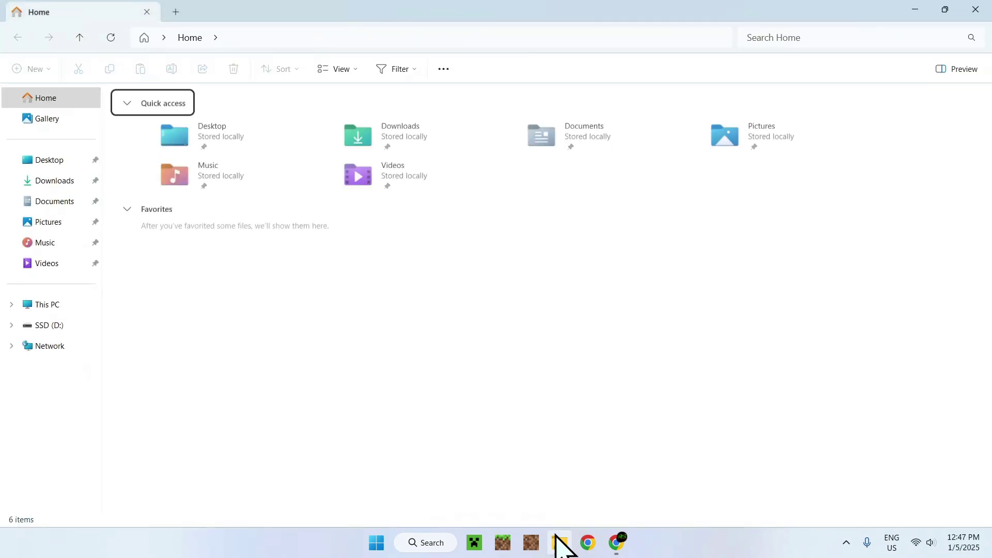
pyautogui.click(58, 184)
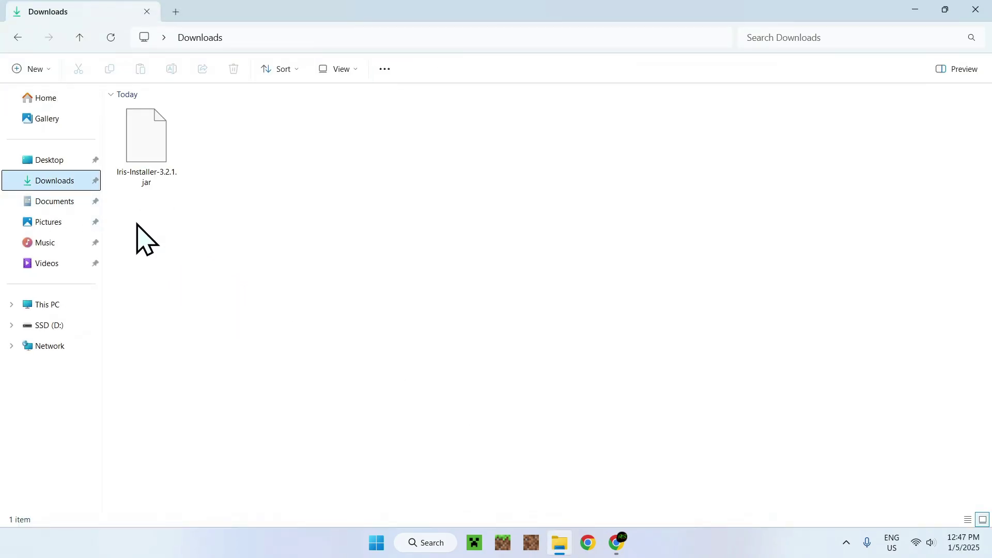
pyautogui.doubleClick(146, 178)
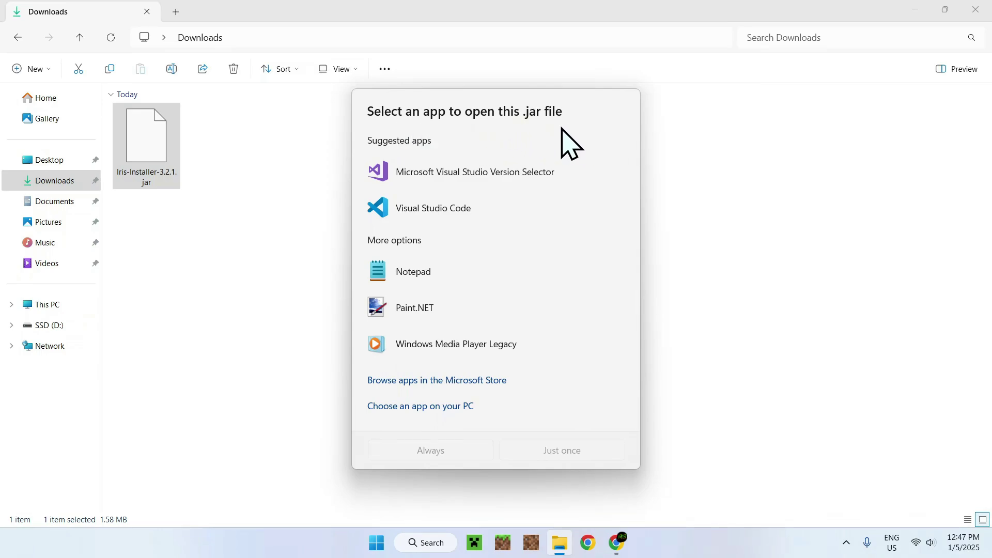
pyautogui.click(290, 176)
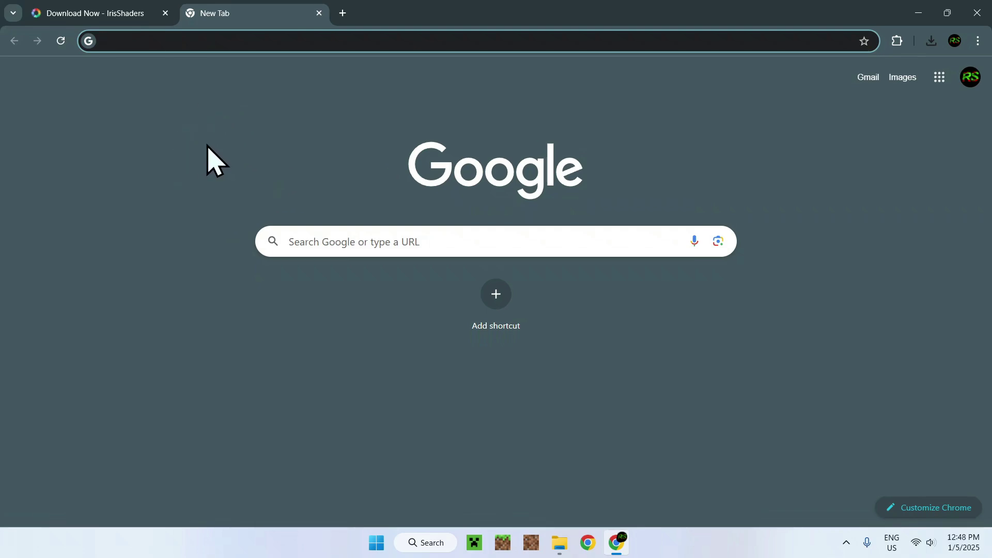
# - Search Google for JDK 23, open Oracle's Java Downloads page and accept all cookies
pyautogui.click(352, 242)
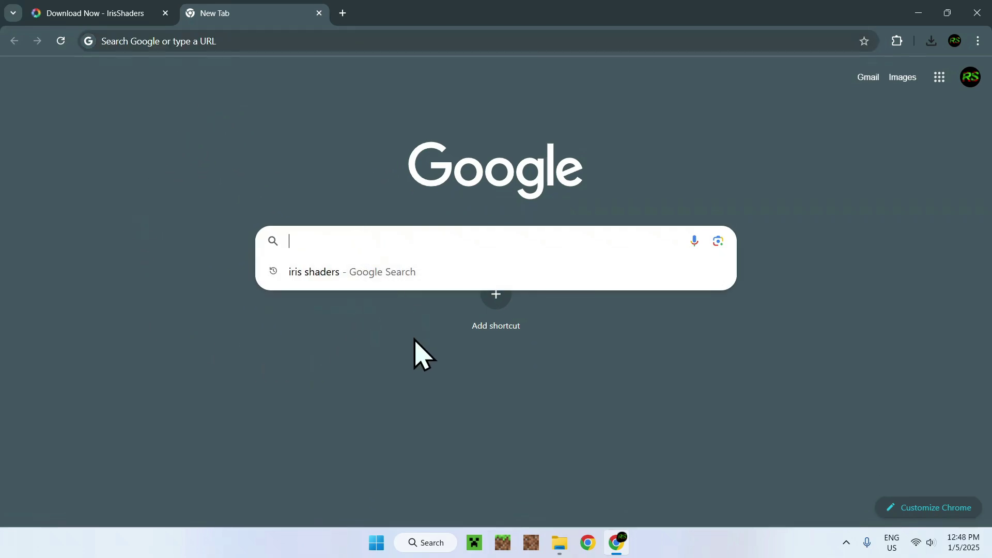
pyautogui.write('JDK 23')
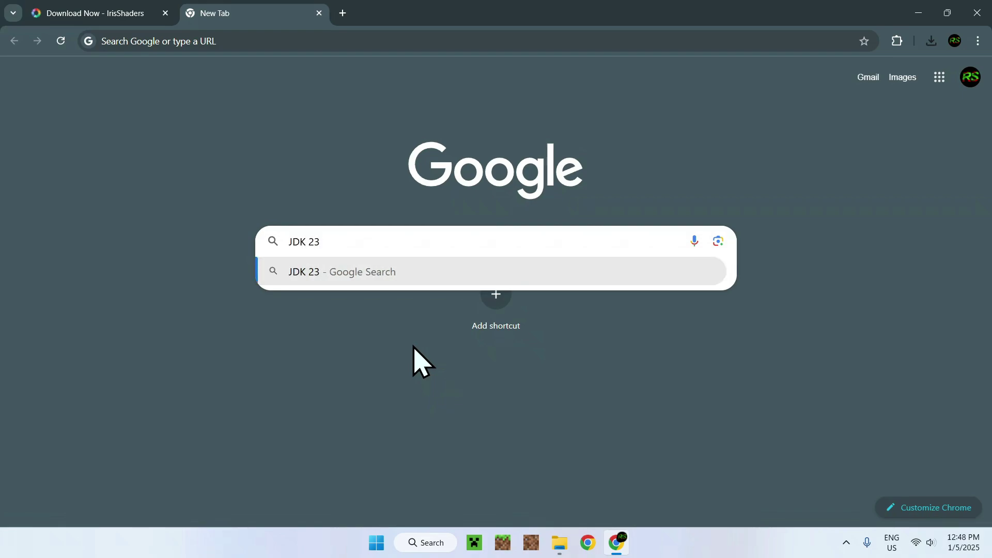
pyautogui.press('Return')
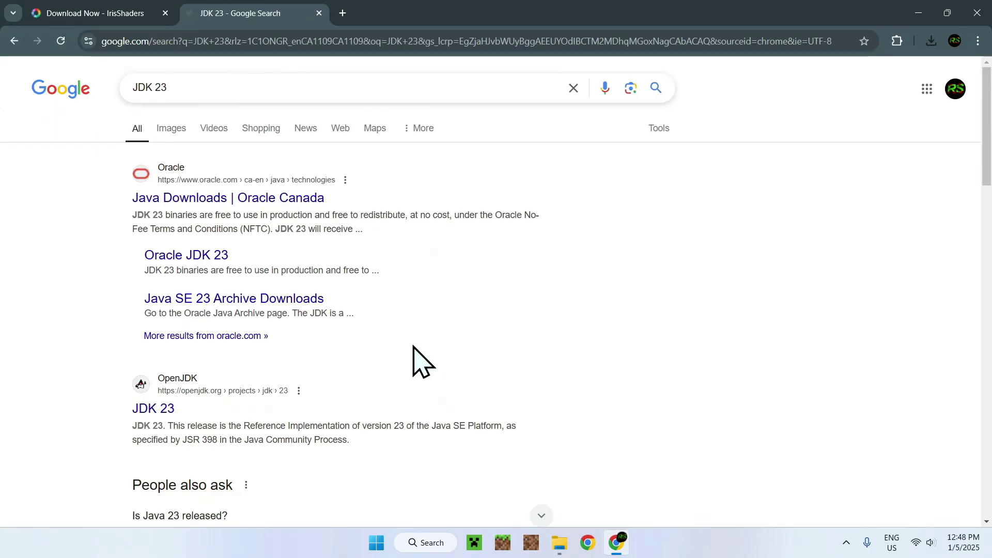
pyautogui.click(234, 220)
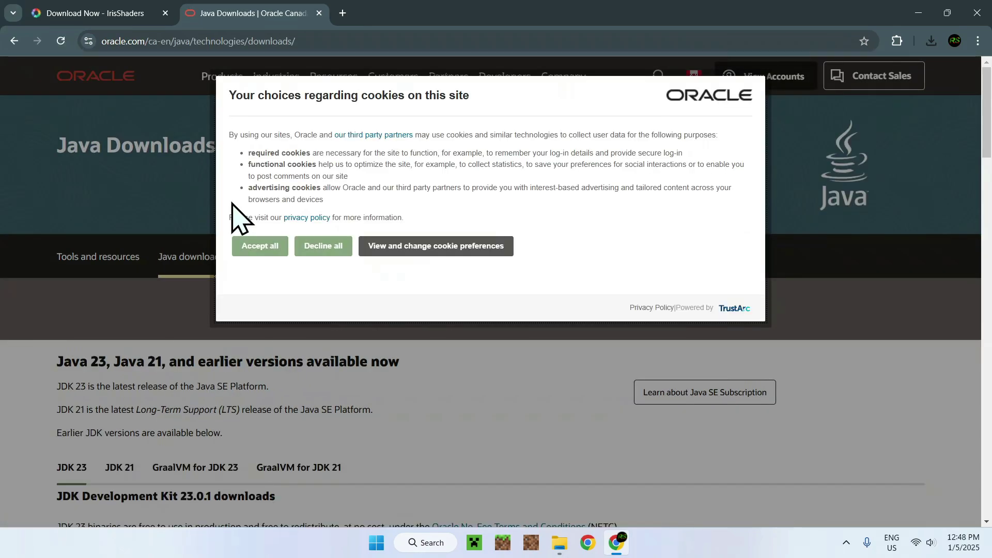
pyautogui.click(260, 247)
# - Download the JDK 23 Windows x64 installer (jdk-23_windows-x64_bin.exe), then close Chrome
pyautogui.scroll(-5, 429, 362)
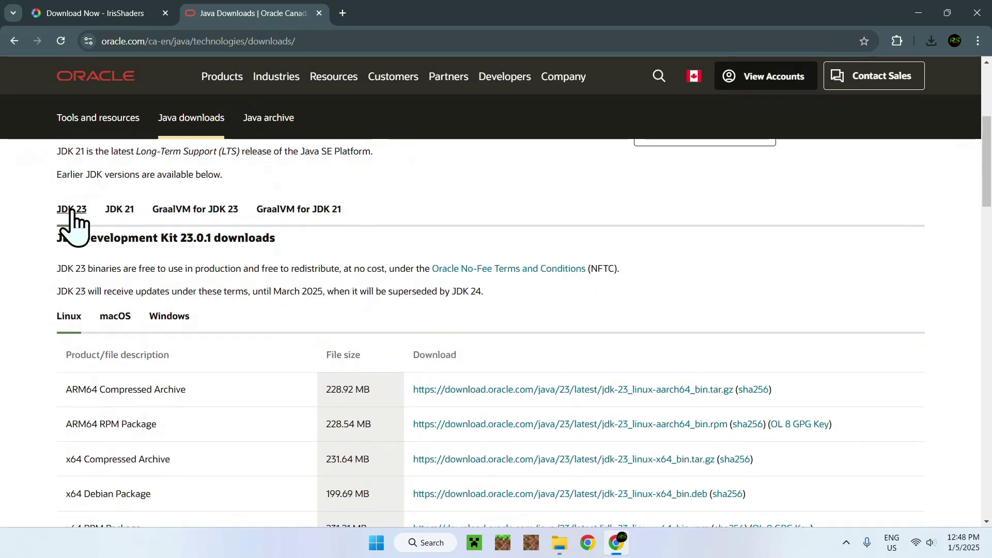
pyautogui.click(168, 317)
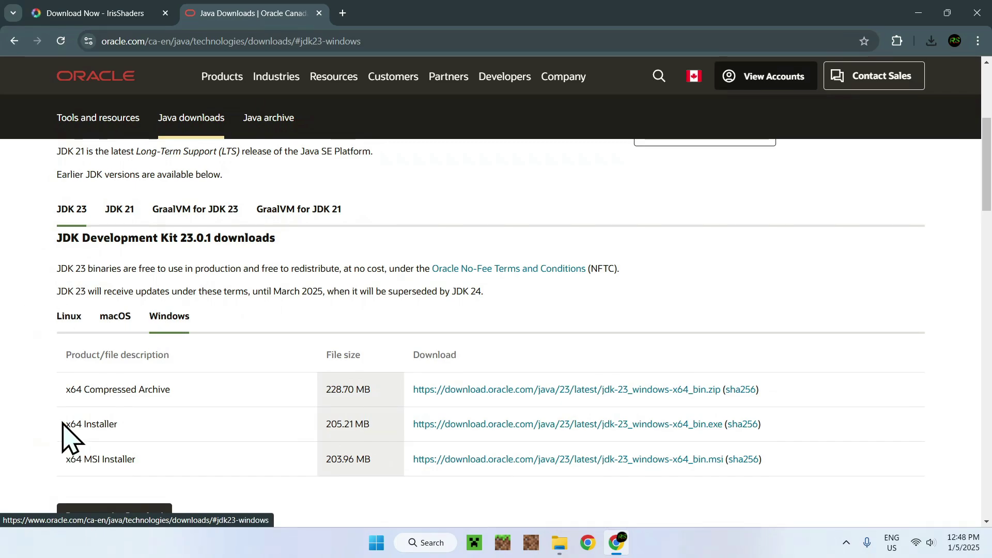
pyautogui.click(432, 426)
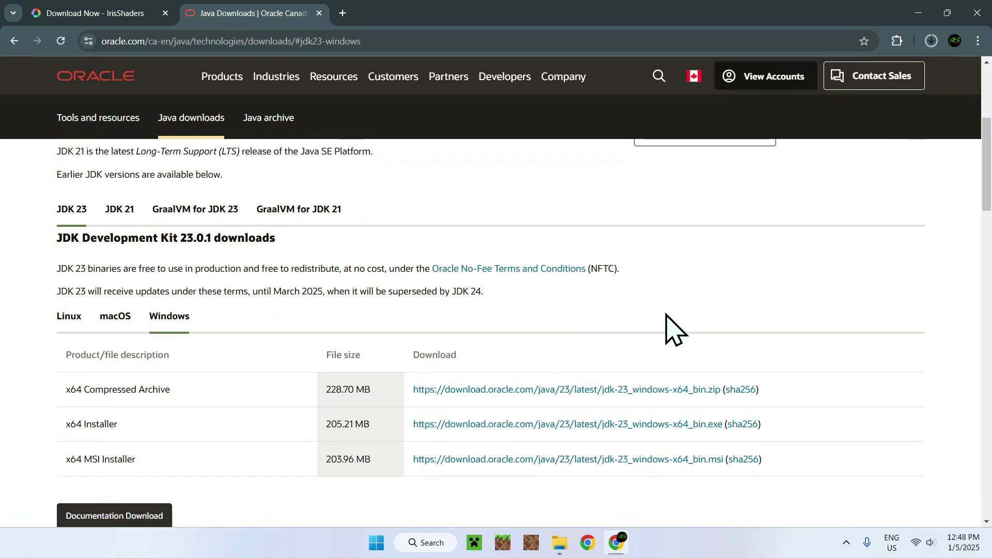
pyautogui.click(933, 46)
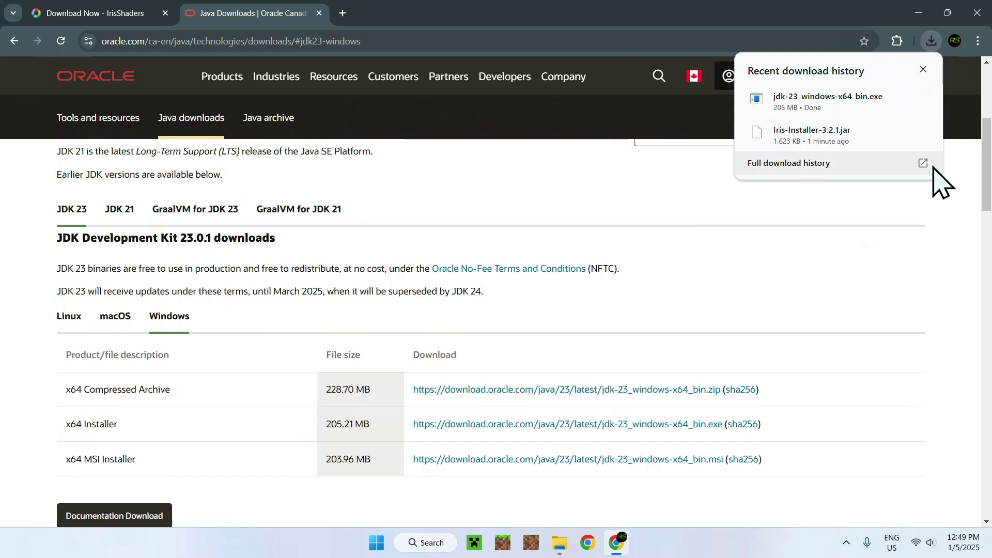
pyautogui.click(977, 12)
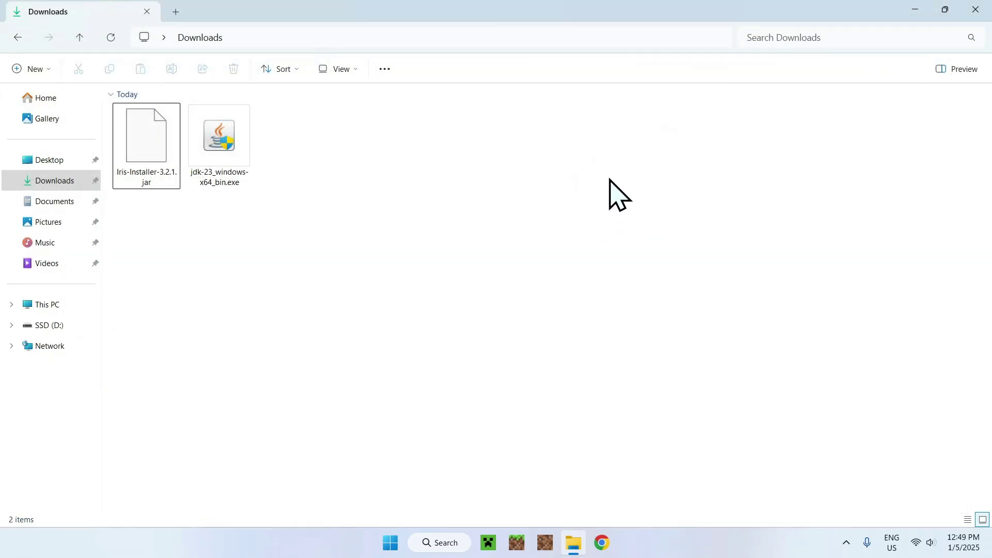
pyautogui.click(977, 10)
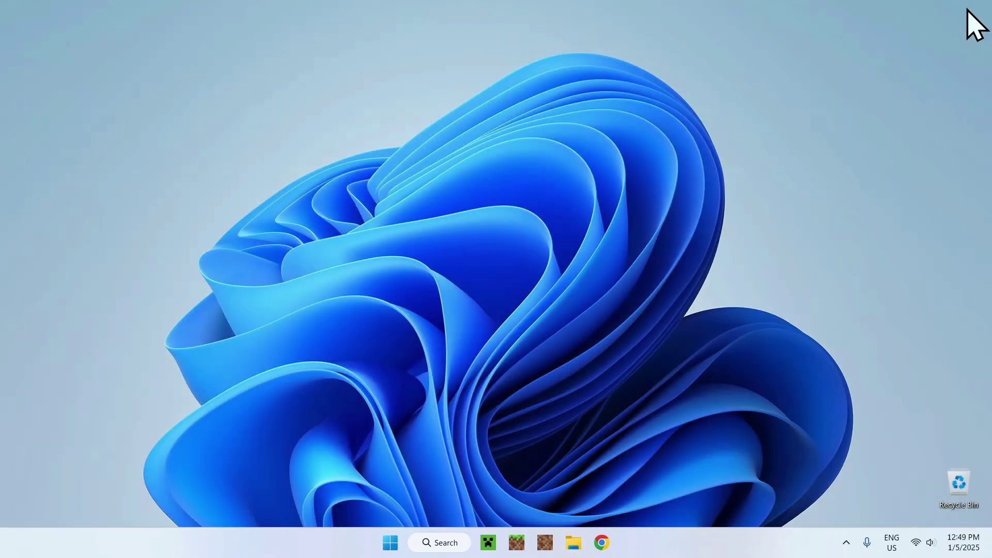
pyautogui.click(573, 542)
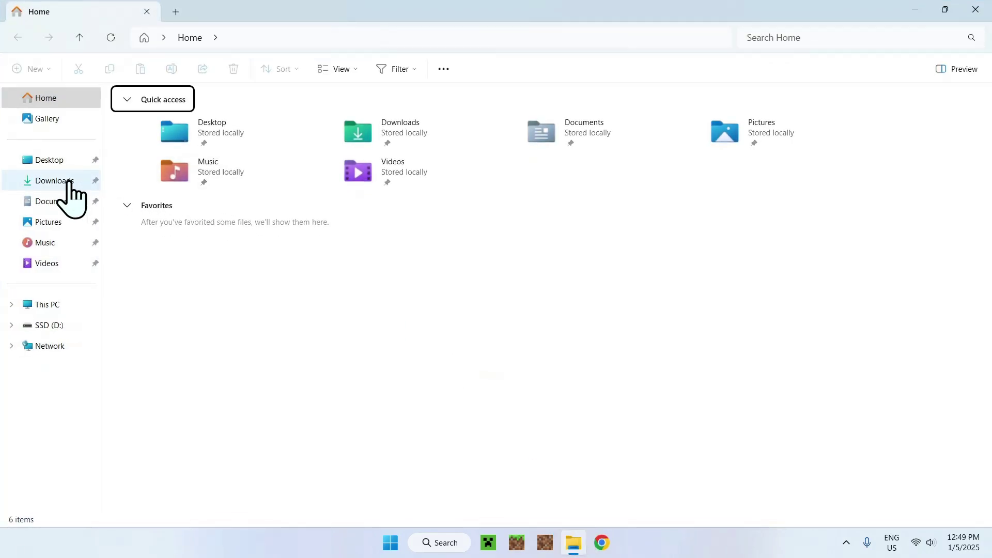
pyautogui.click(66, 184)
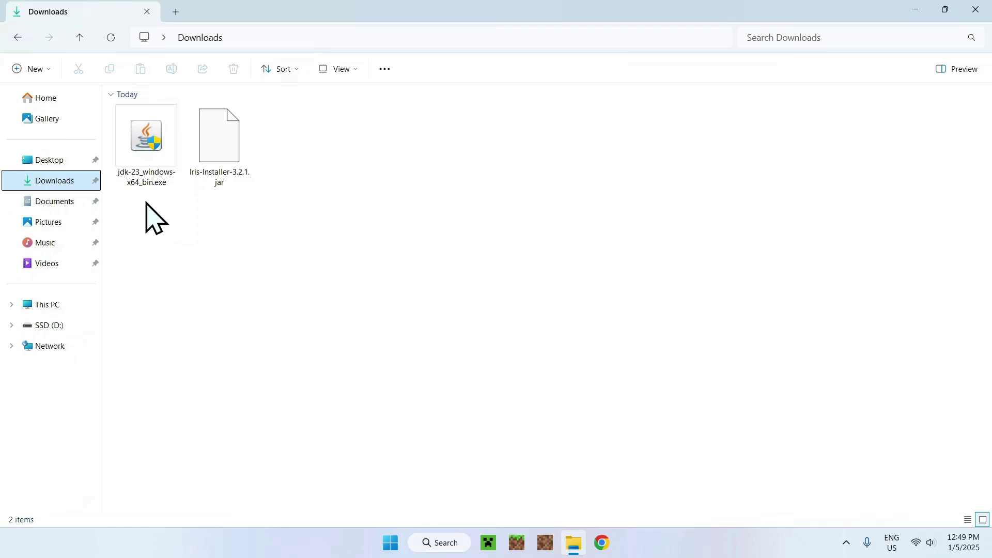
# - Run jdk-23_windows-x64_bin.exe and install JDK 23.0.1 with the default folder
pyautogui.doubleClick(144, 166)
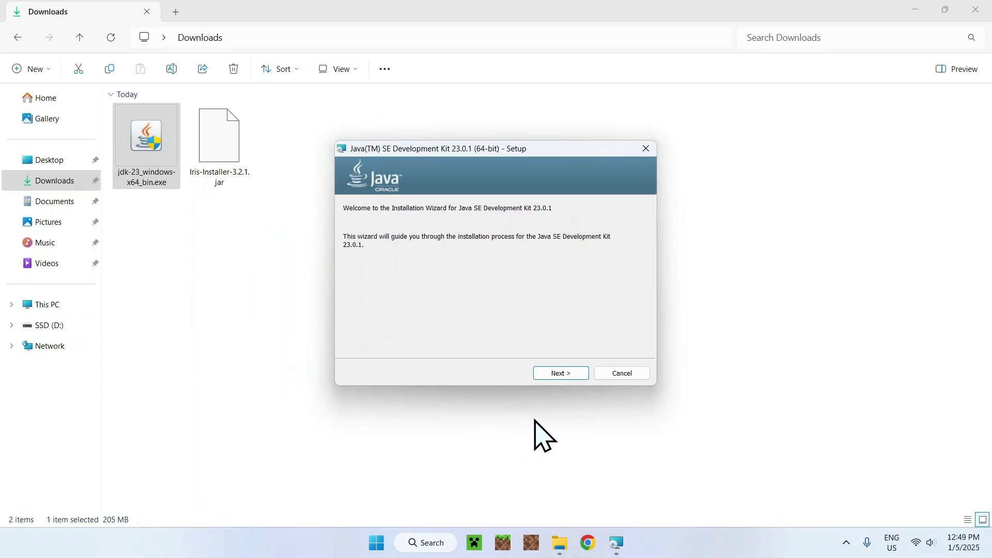
pyautogui.click(561, 374)
pyautogui.click(561, 377)
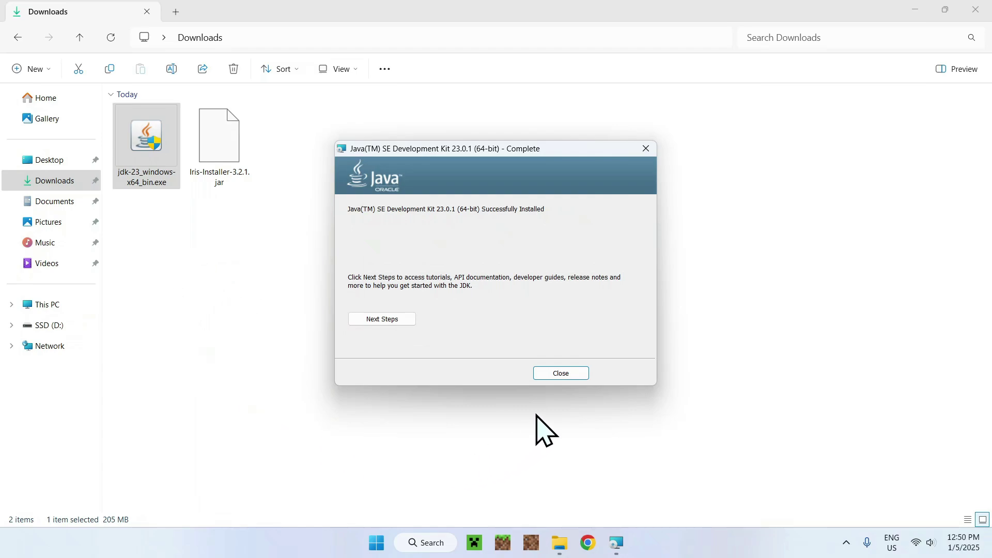
pyautogui.click(559, 375)
pyautogui.click(274, 307)
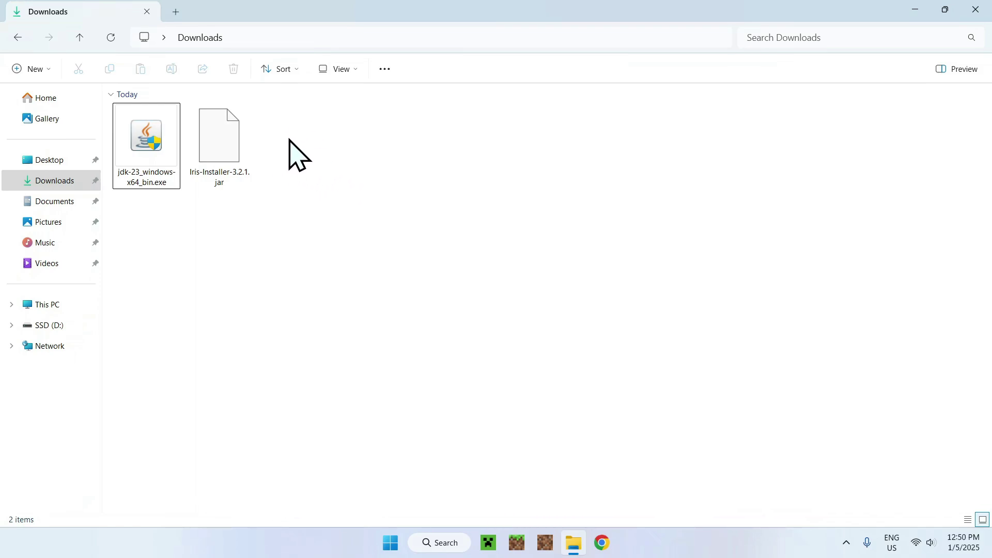
# - Launch Iris-Installer-3.2.1.jar and move the Iris Installer window lower and left
pyautogui.doubleClick(219, 142)
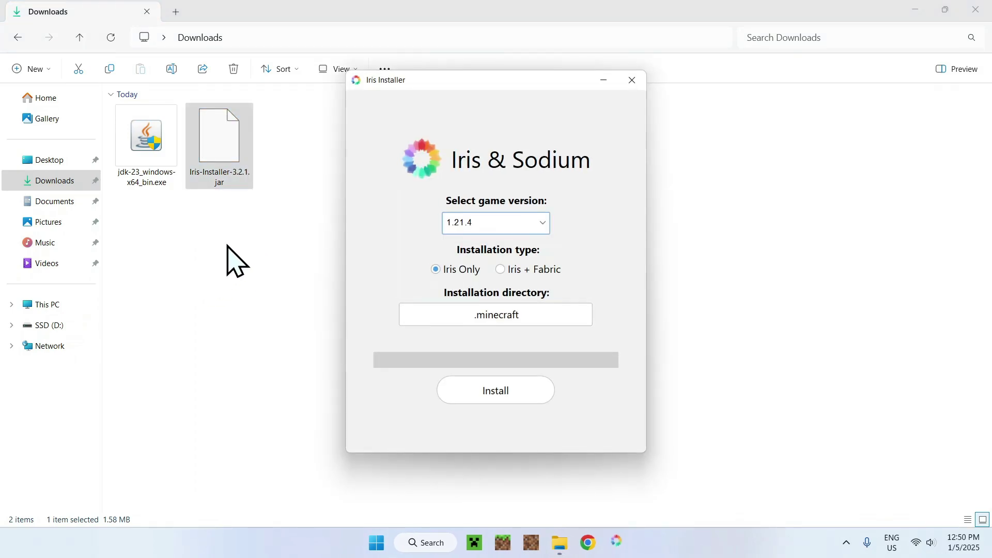
pyautogui.moveTo(452, 85); pyautogui.dragTo(495, 109)
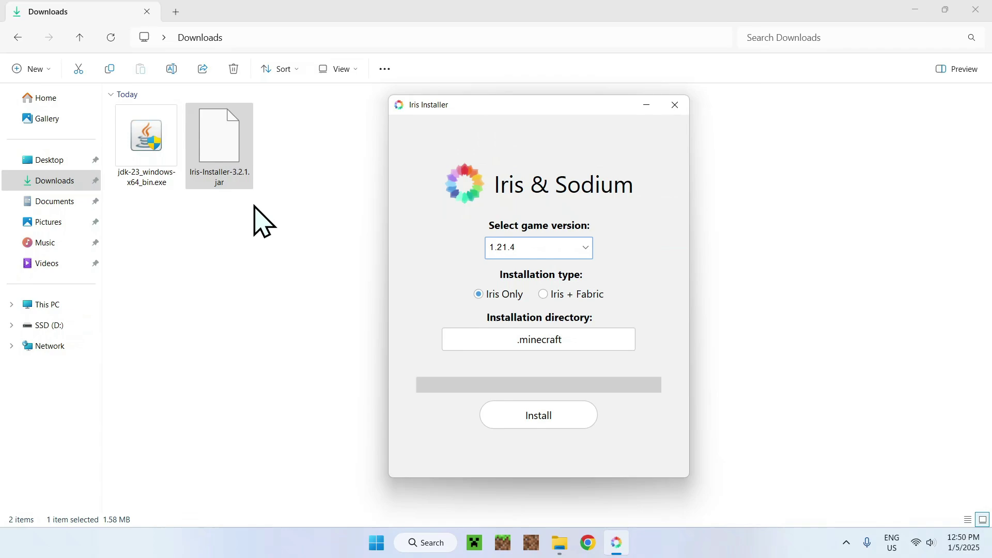